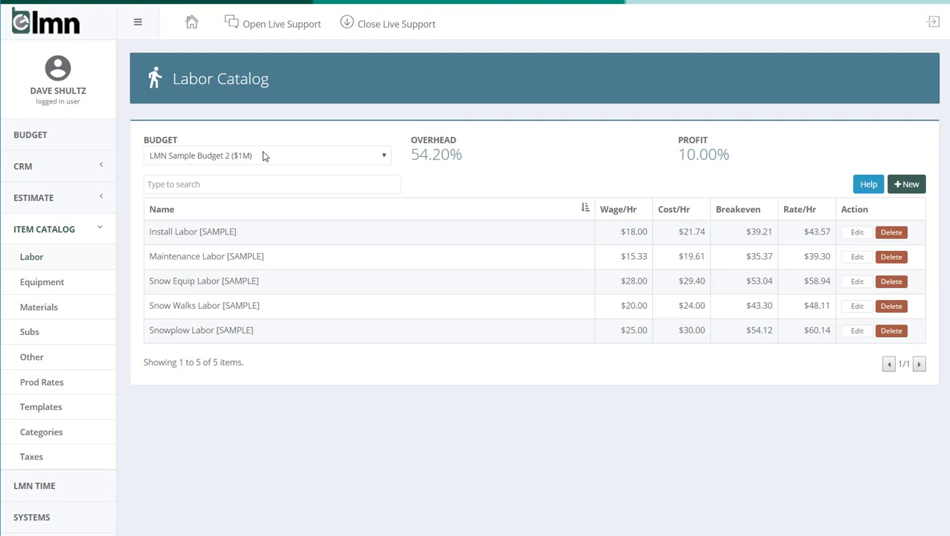
Open the Install Labor [SAMPLE] item from the labor catalog for editing and review its name and wage unit.
left_click(38, 198)
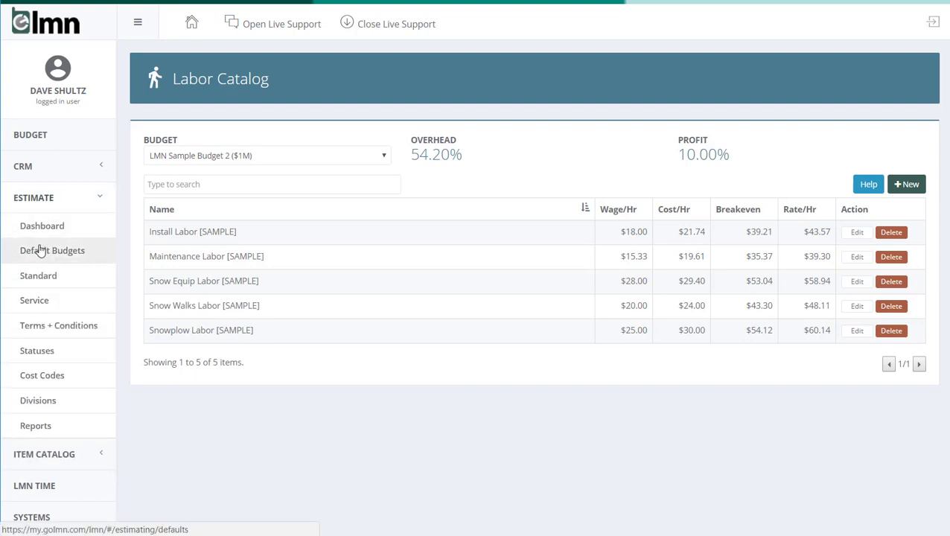
left_click(32, 458)
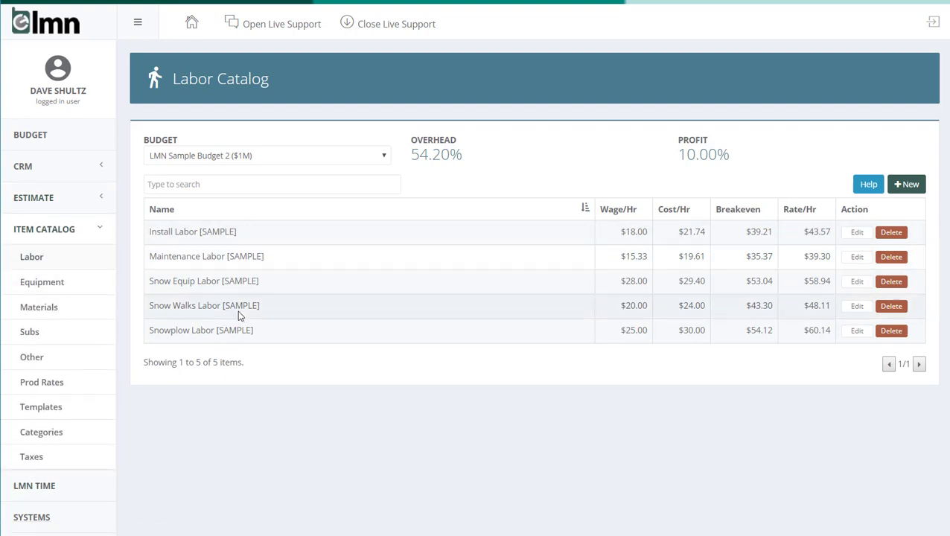
left_click(194, 231)
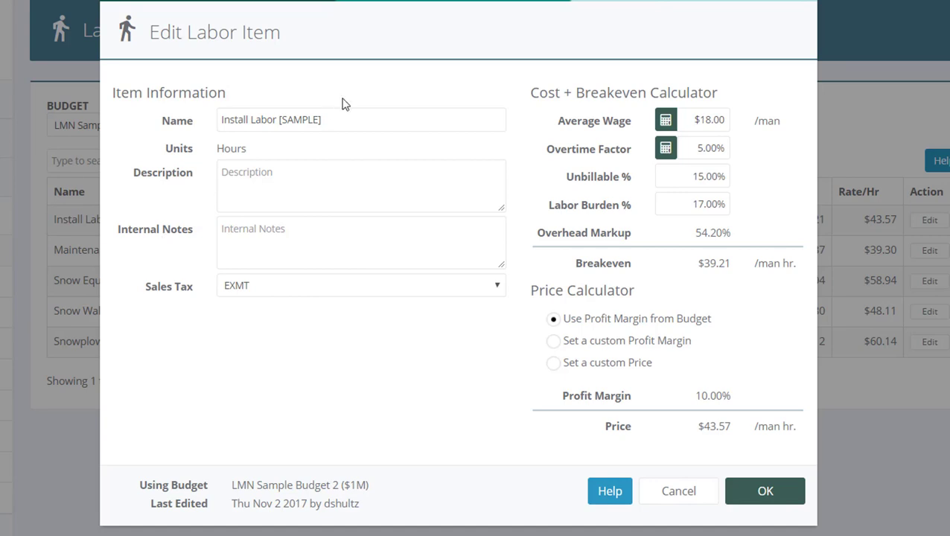
left_click_drag(338, 120, 213, 140)
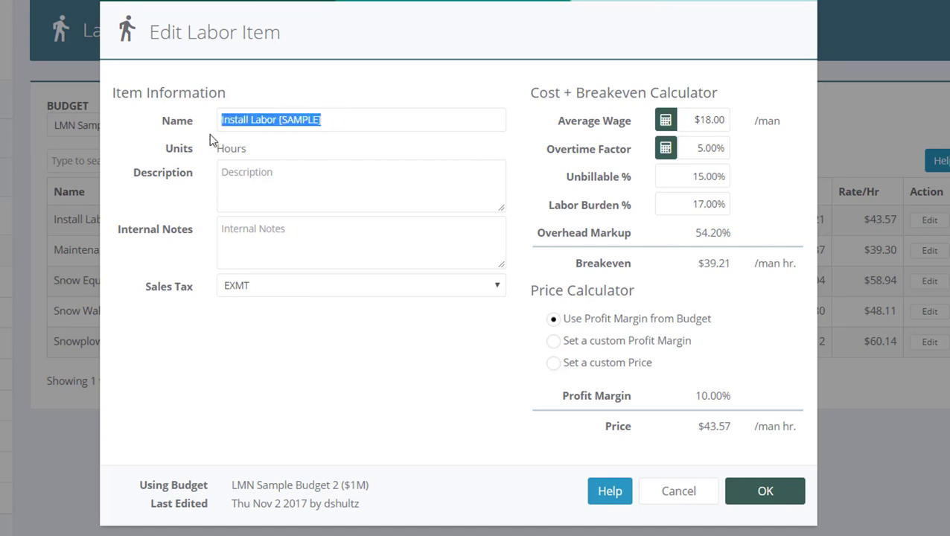
left_click(321, 145)
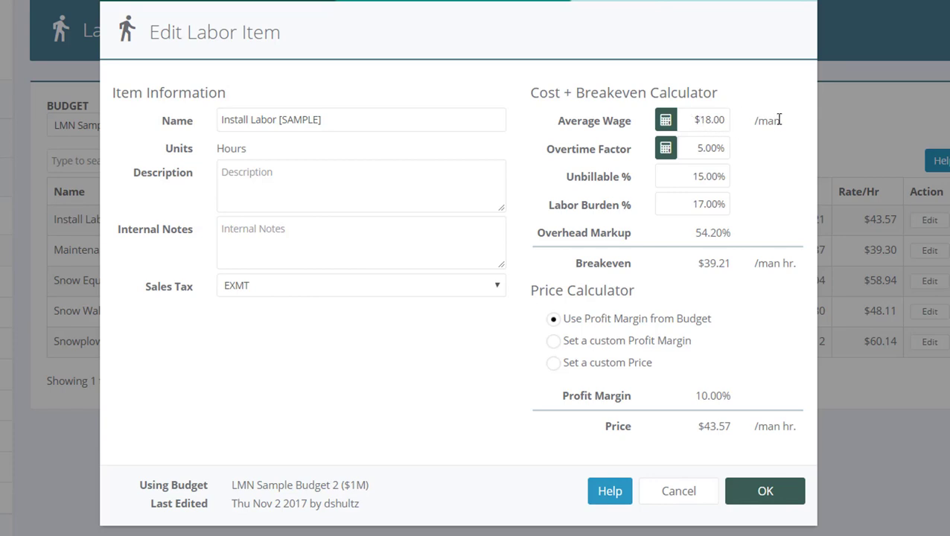
left_click_drag(778, 120, 754, 121)
left_click(746, 165)
Calculate the average wage and overtime factor from a crew of 1 Install Foreman and 2 Maintenance Foremen.
left_click(666, 124)
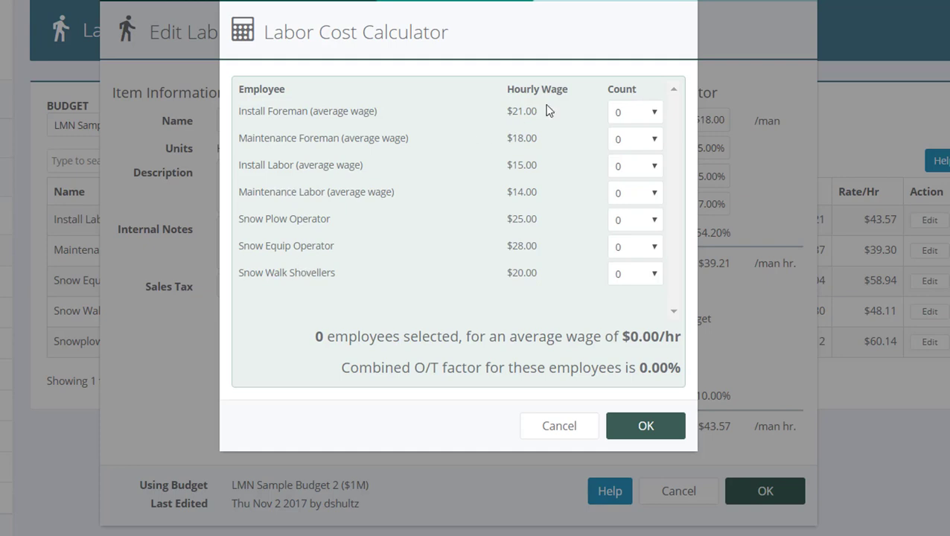
left_click(639, 117)
left_click(629, 146)
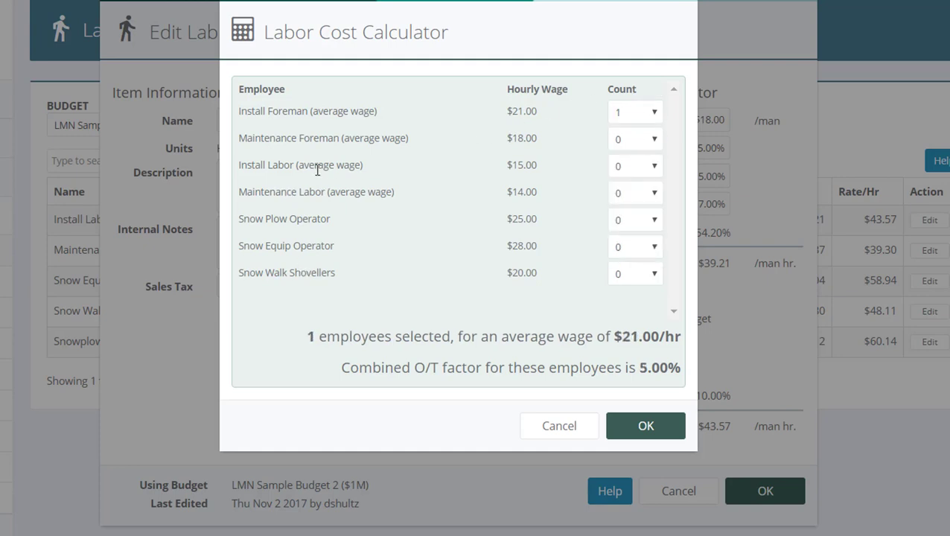
left_click(633, 140)
left_click(633, 187)
left_click(647, 428)
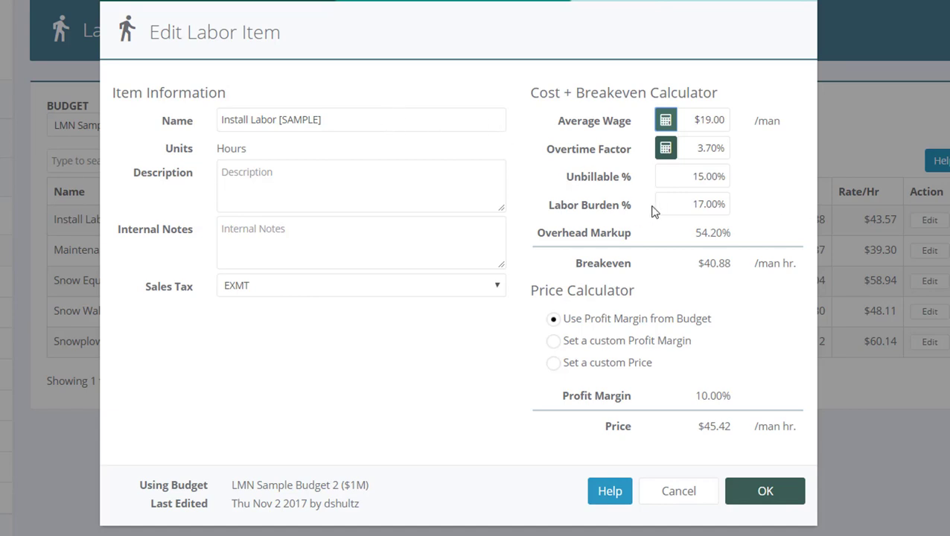
Set the labor burden of Install Labor [SAMPLE] to 20%, check the overhead markup and save the item.
left_click(684, 205)
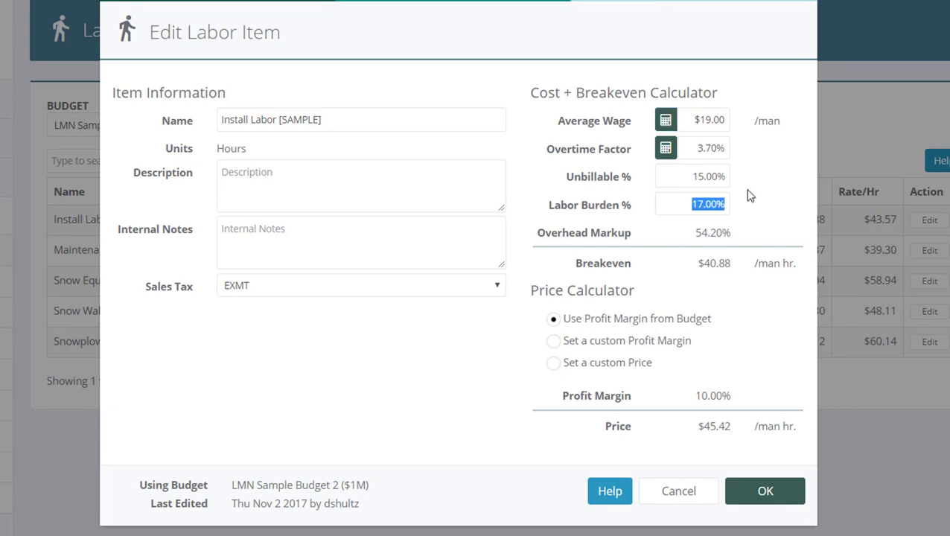
type("20")
key("Tab")
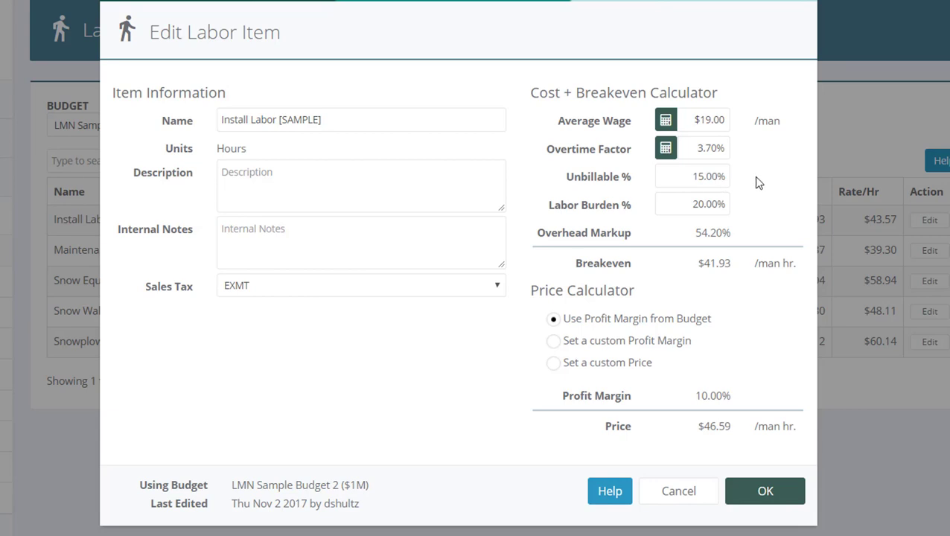
left_click_drag(728, 233, 690, 248)
left_click(737, 235)
left_click(754, 484)
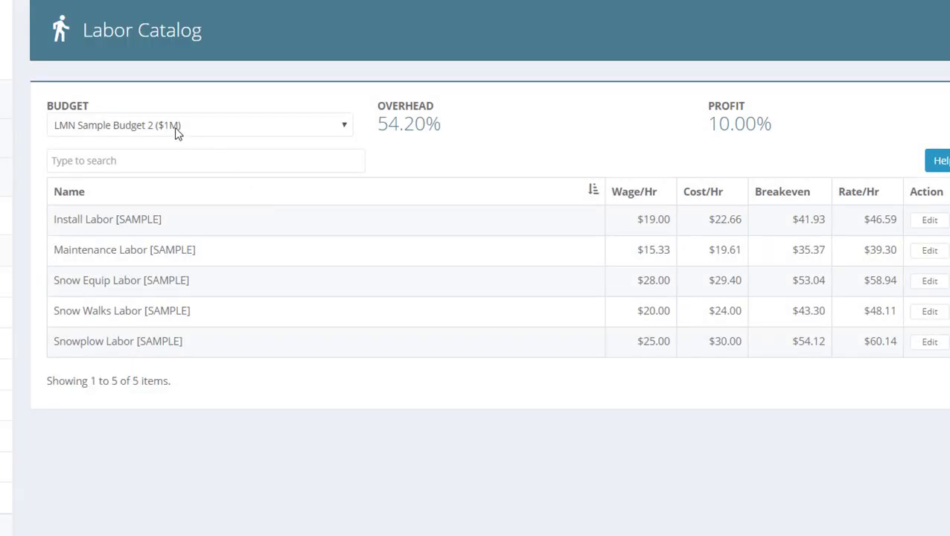
Check the budget selection of the labor catalog and reopen the Install Labor [SAMPLE] item for editing.
left_click(175, 128)
left_click(191, 111)
left_click(205, 223)
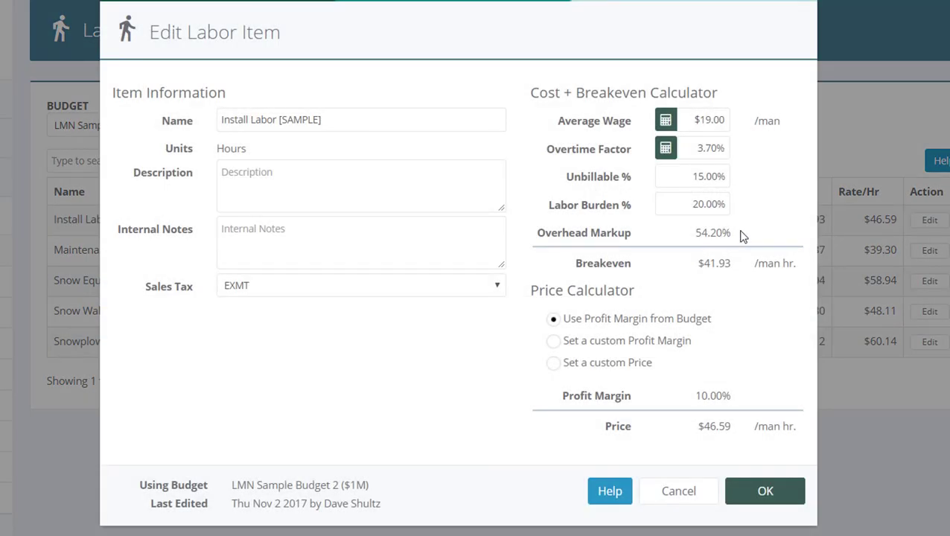
Examine the overhead markup, breakeven and profit margin that make up the labor item's price.
left_click_drag(739, 233, 681, 247)
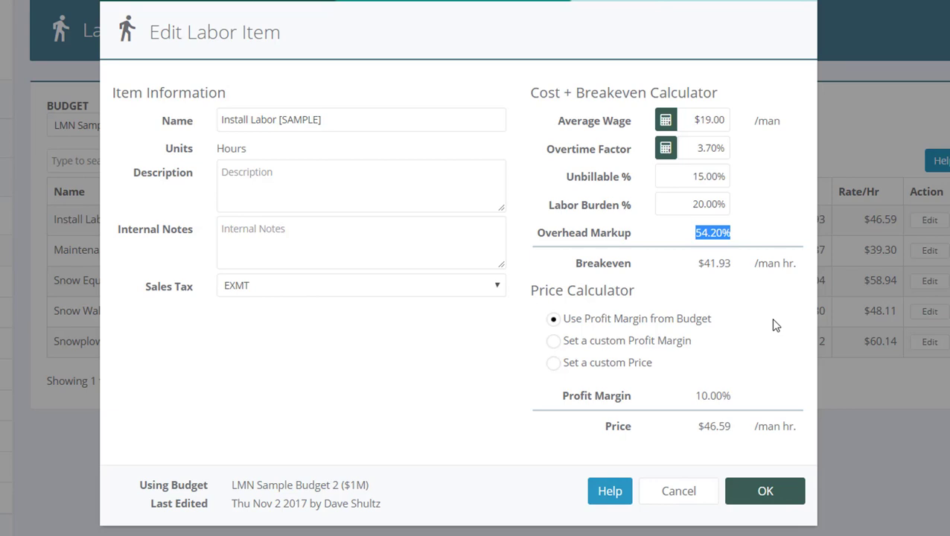
left_click_drag(691, 265, 733, 259)
left_click(736, 301)
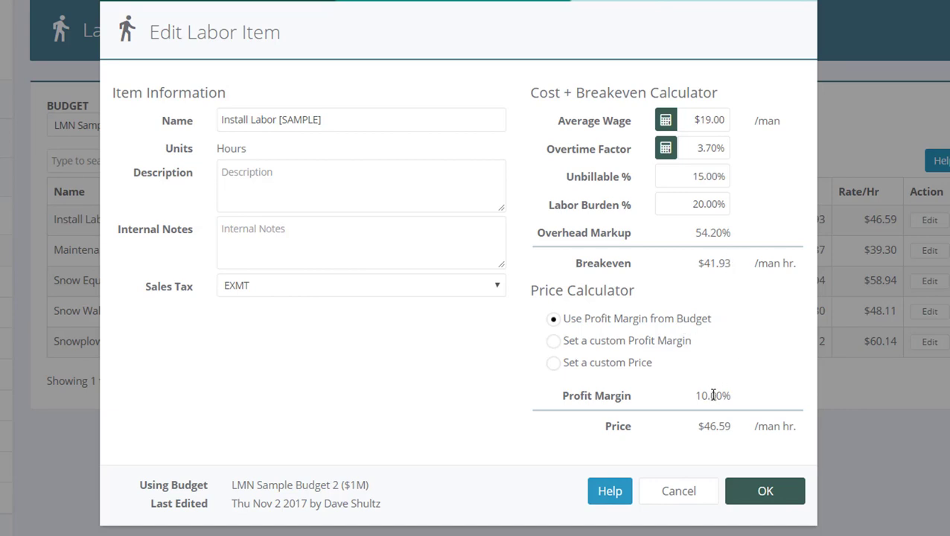
left_click_drag(692, 402, 774, 379)
left_click(724, 441)
left_click_drag(693, 233, 733, 230)
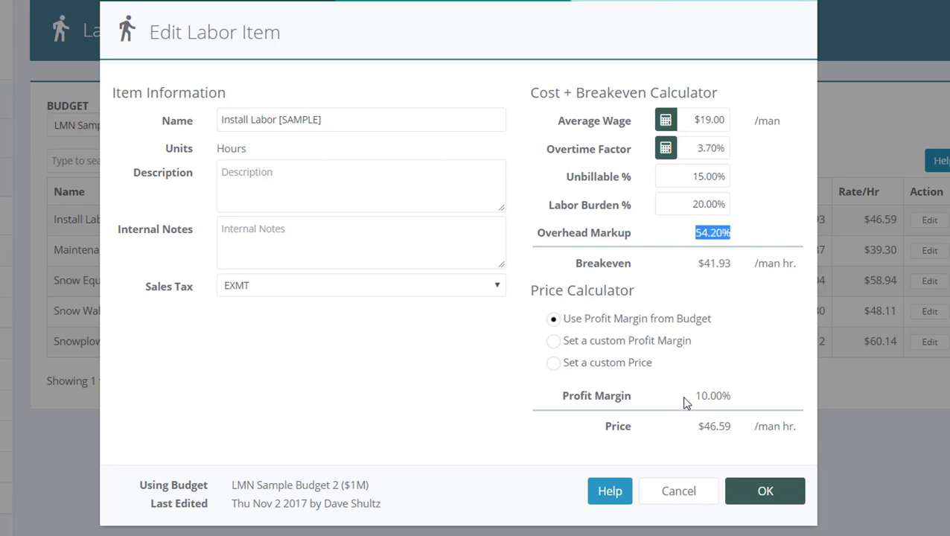
left_click_drag(694, 395, 731, 395)
left_click(776, 363)
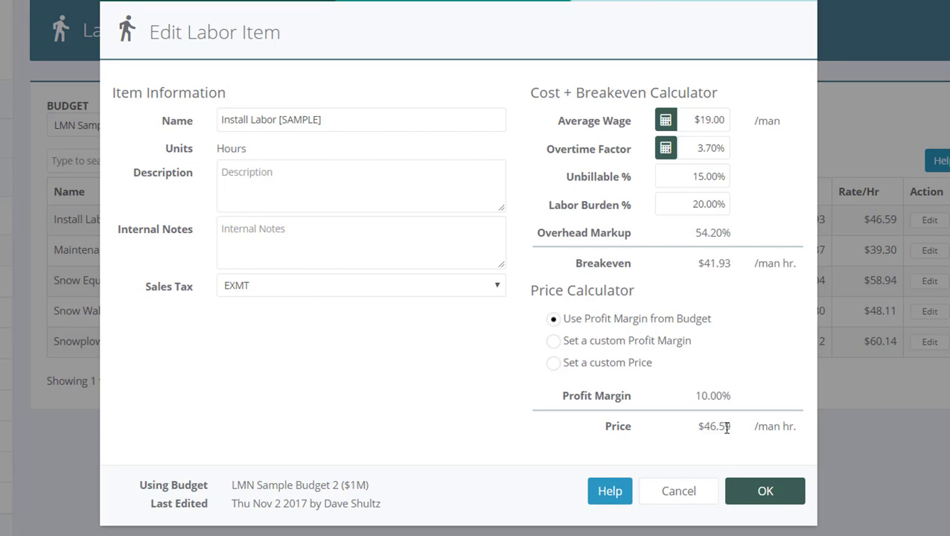
Try pricing the labor item with a custom profit margin of 15%.
left_click(553, 341)
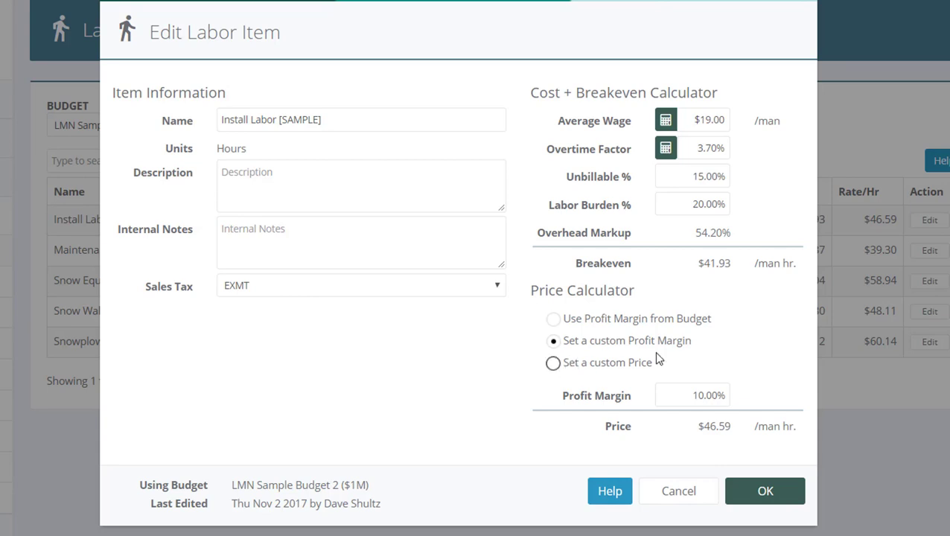
left_click_drag(666, 401, 756, 378)
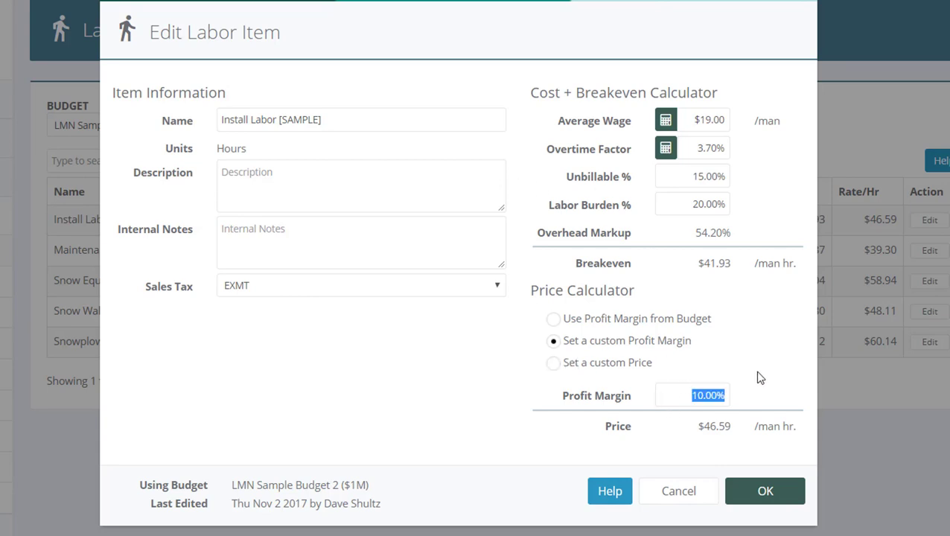
type("15")
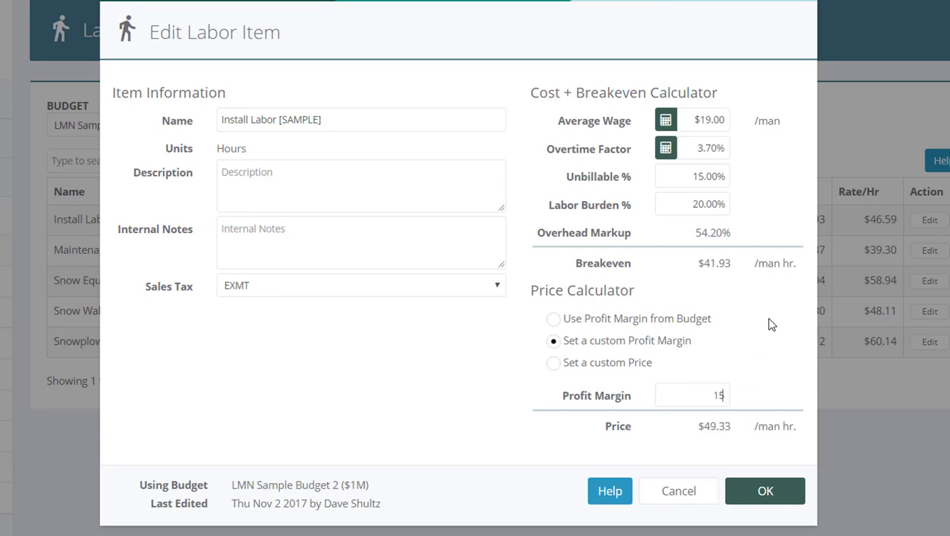
left_click(772, 324)
Try a custom price of $47.50 for the labor item and return to using the profit margin from the budget.
left_click(584, 365)
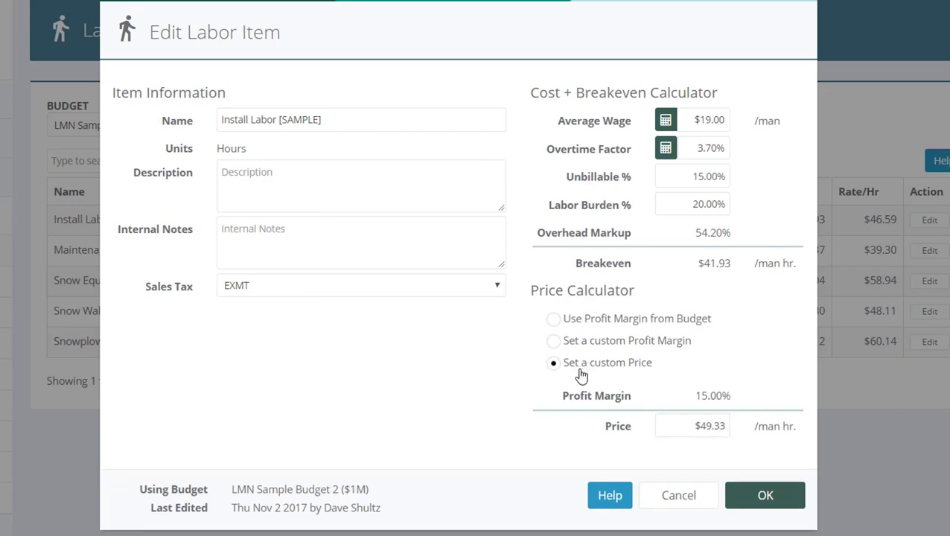
type("47.50")
left_click(766, 351)
left_click(553, 319)
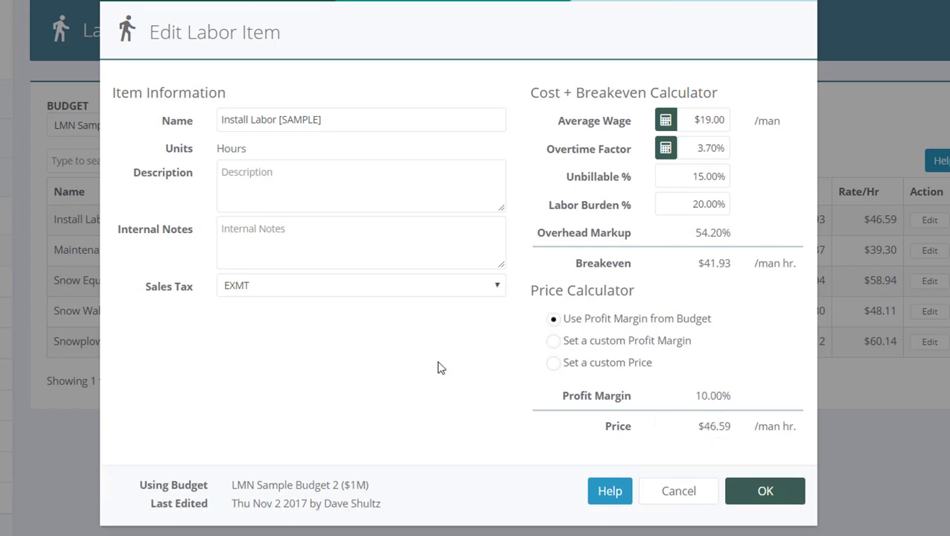